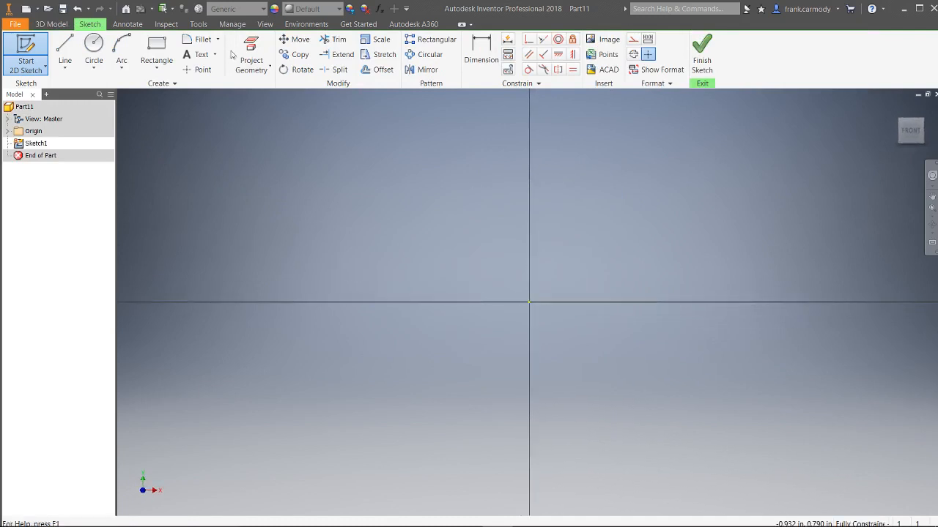
Sketch a circle in the upper right of the origin, clear of both sketch axes
click(94, 50)
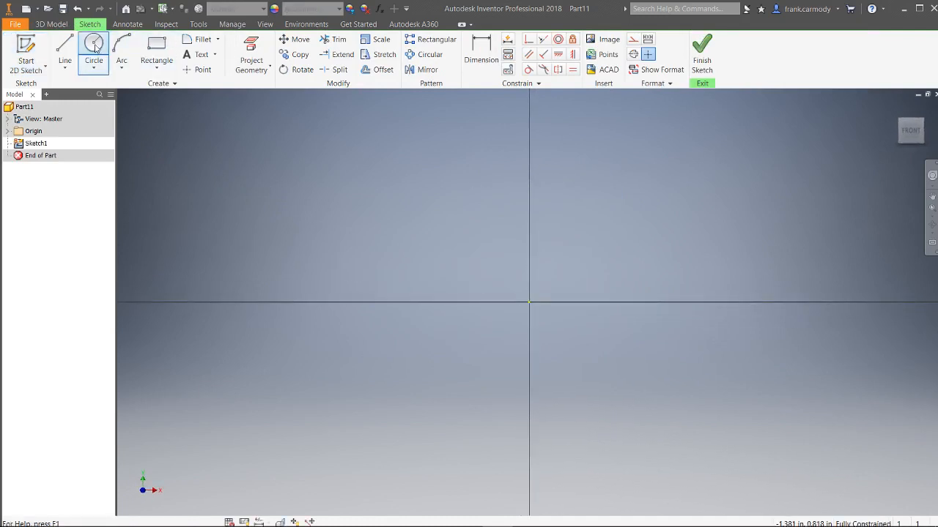
click(699, 171)
click(751, 243)
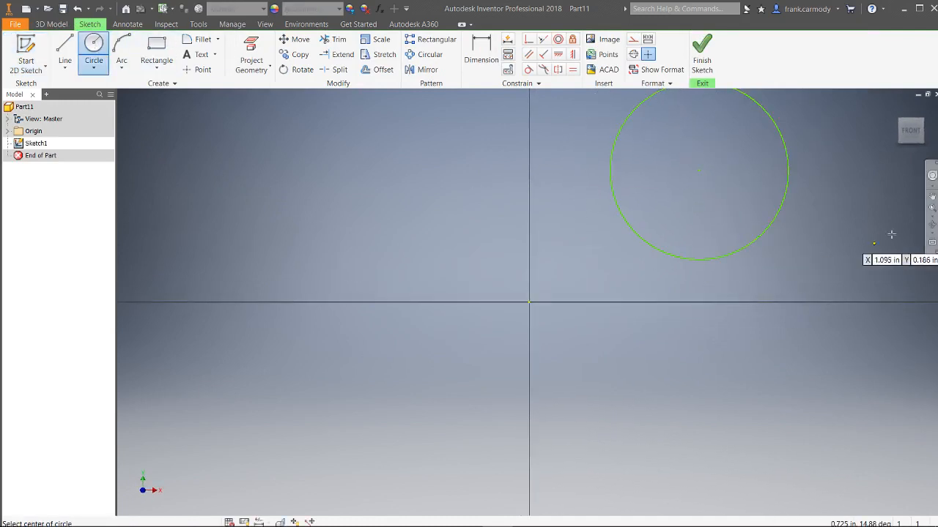
Sketch a tall rectangle as wide as the circle, running from the circle's horizontal diameter down past the horizontal axis
click(157, 50)
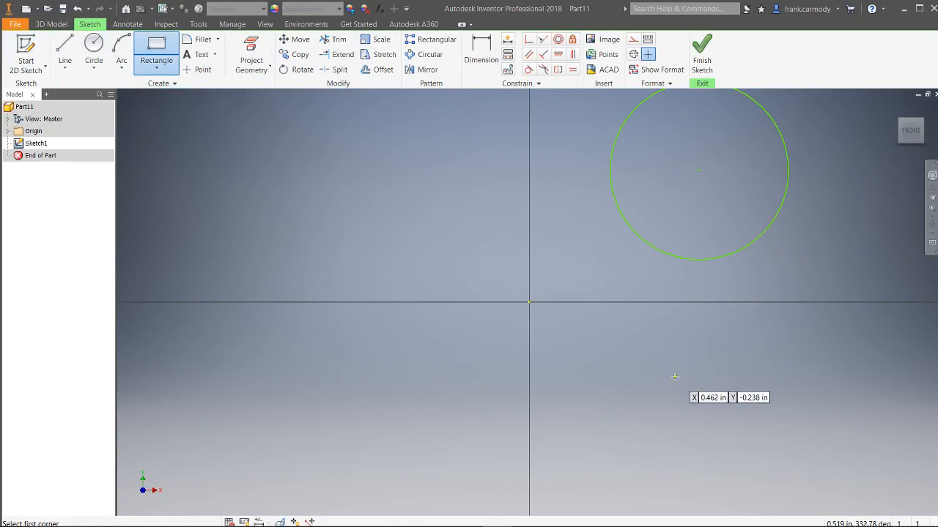
click(614, 170)
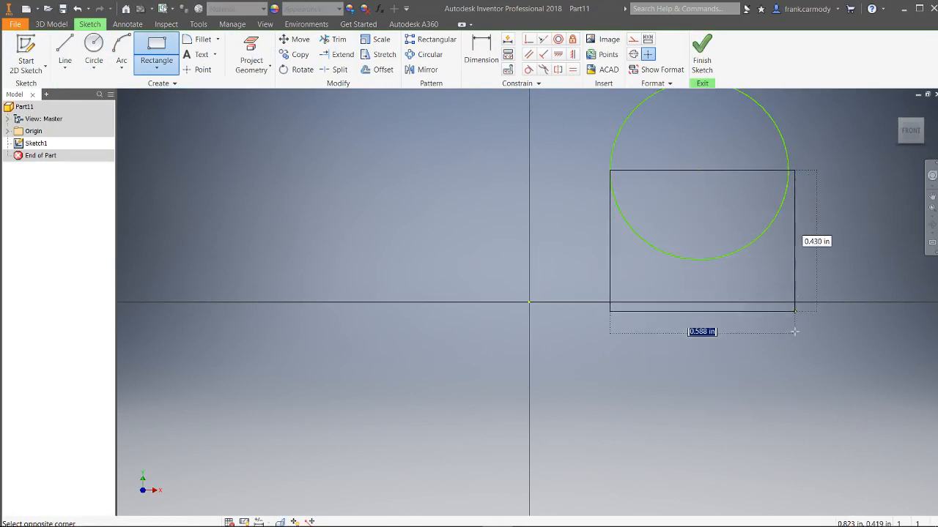
click(789, 459)
right_click(813, 308)
click(874, 287)
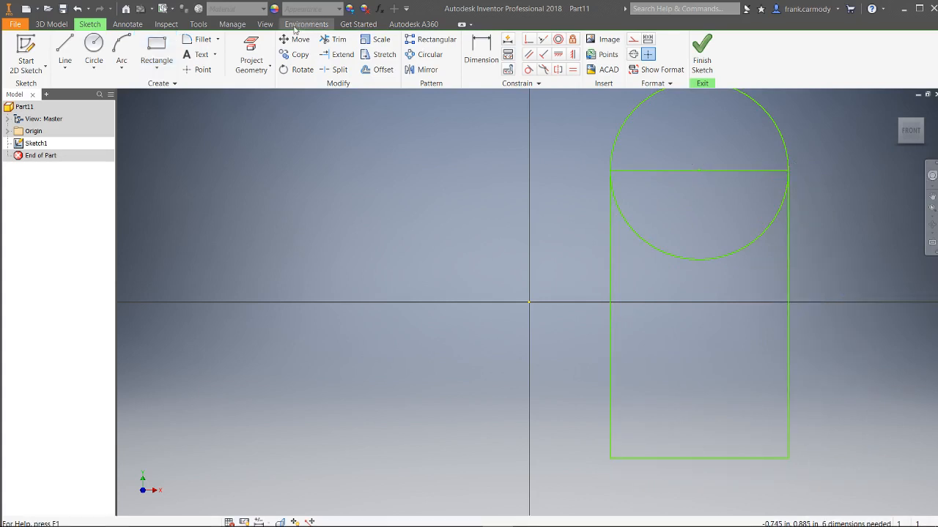
Trim away the rectangle's top edge and the circle's lower half to leave a round-topped outline
click(335, 40)
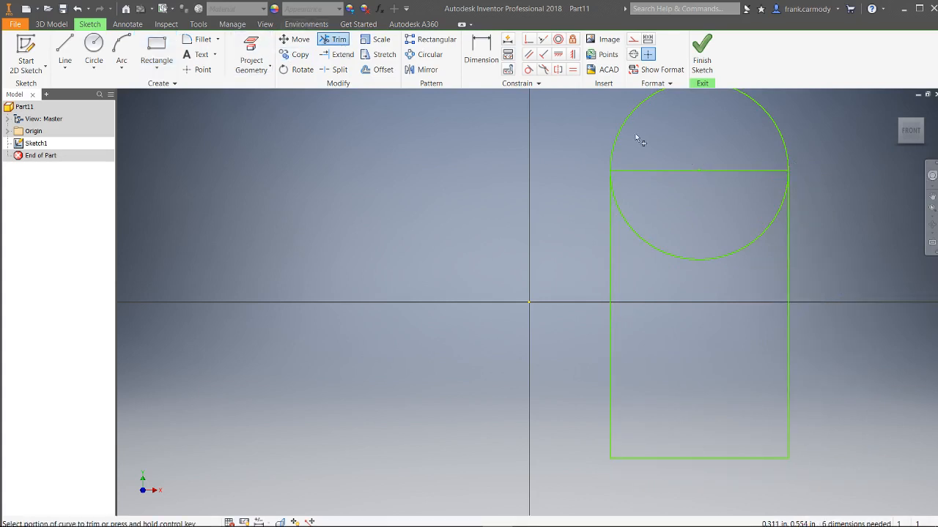
click(688, 171)
click(698, 260)
Sketch a circle of about 0.27 in radius near the outline's lower right and move its centre onto the right vertical edge
click(94, 52)
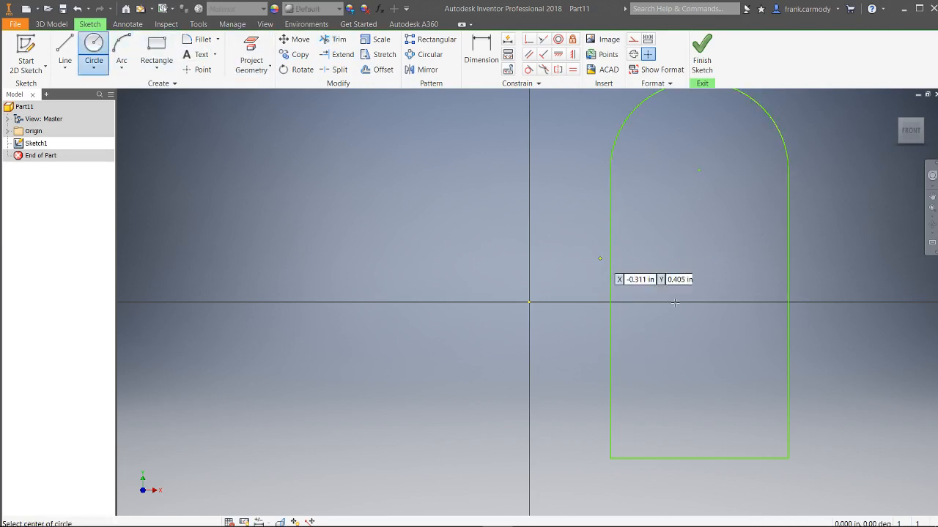
click(766, 355)
click(831, 406)
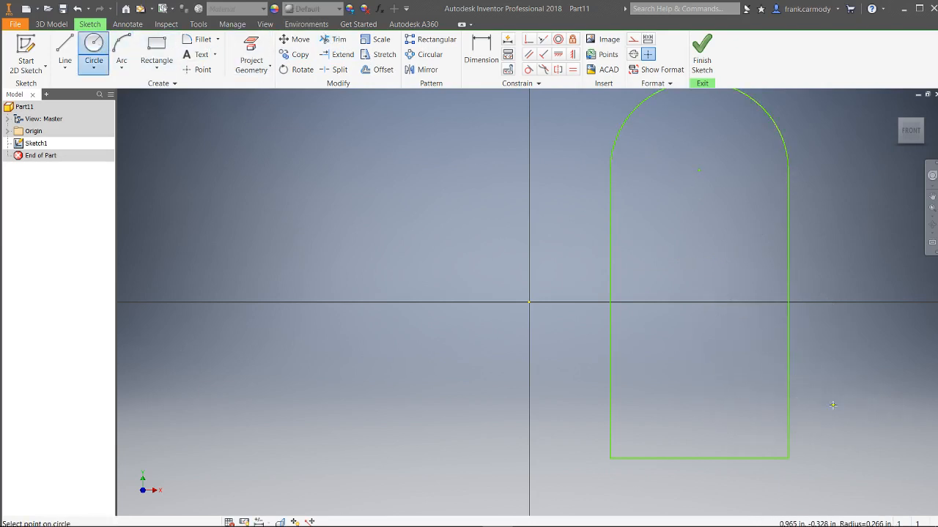
right_click(840, 196)
click(883, 198)
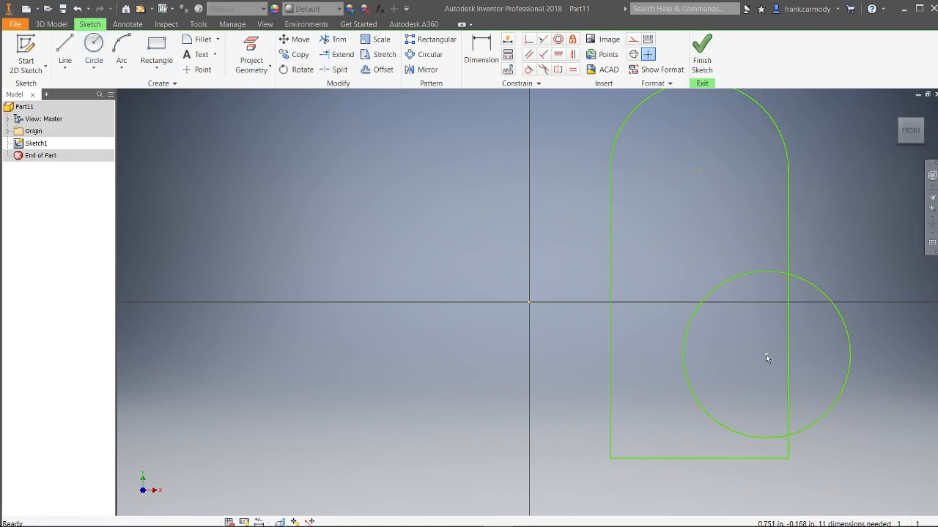
drag(768, 357, 787, 356)
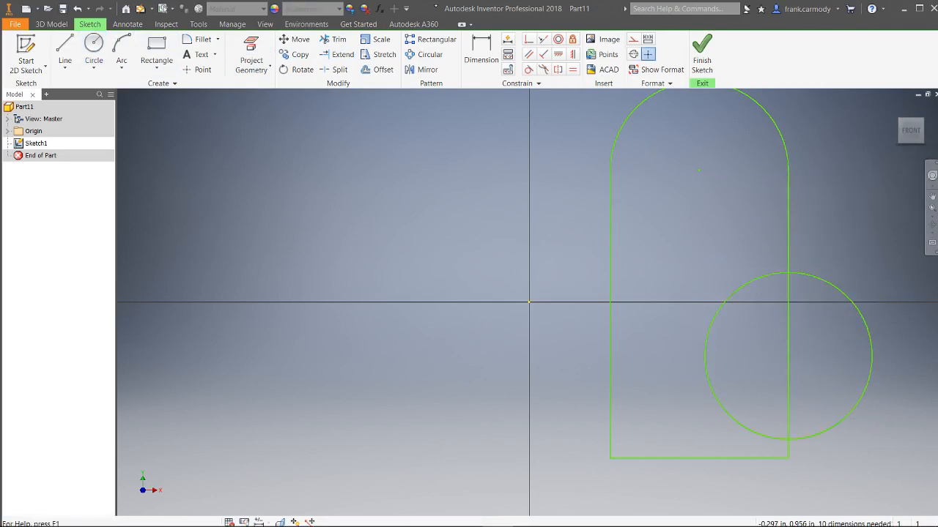
Trim the circle's inner half and the edge segment inside it, merging the bulge into the closed profile
click(333, 40)
click(758, 279)
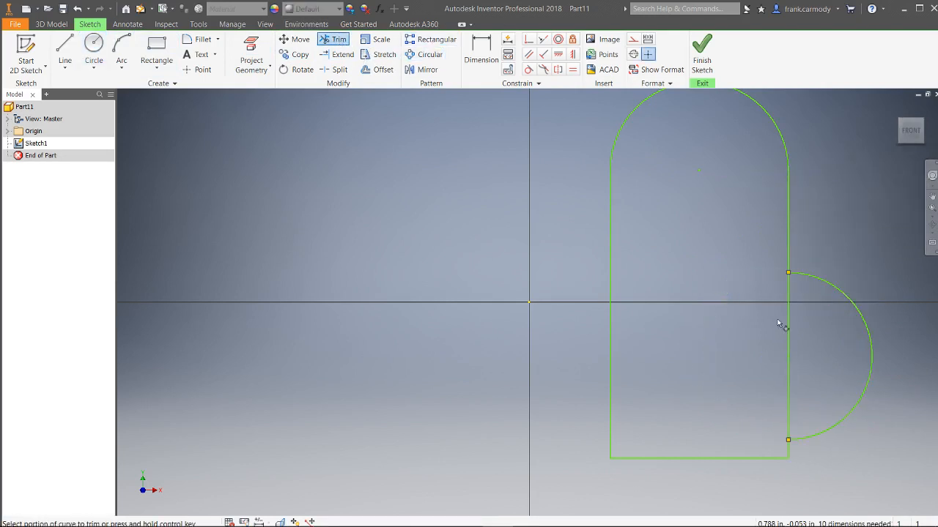
click(785, 326)
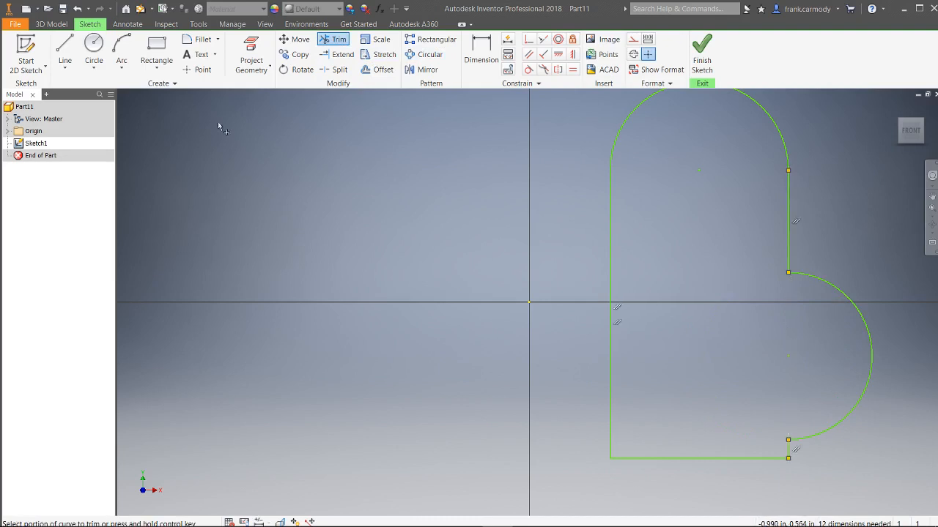
Draw a vertical line about 1.1 in long left of the origin as the axis, and finish the sketch
click(65, 51)
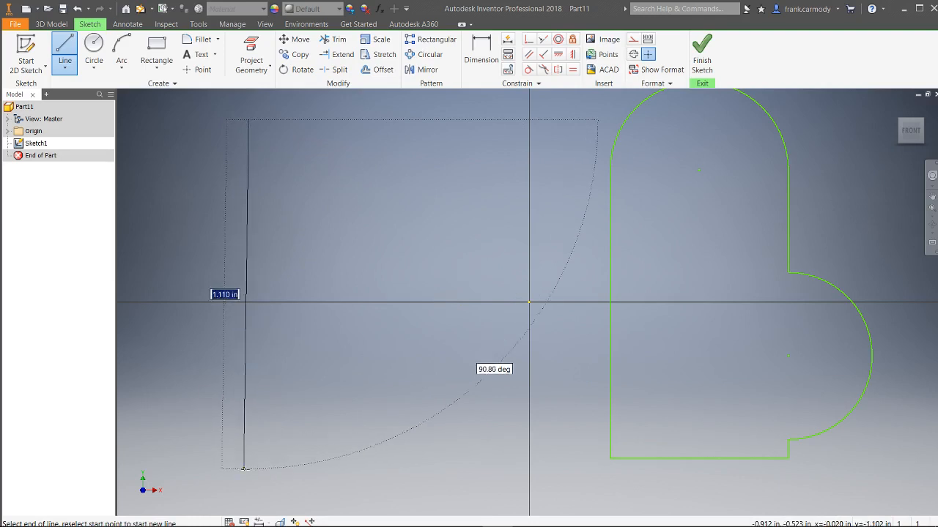
click(249, 472)
right_click(424, 254)
click(458, 241)
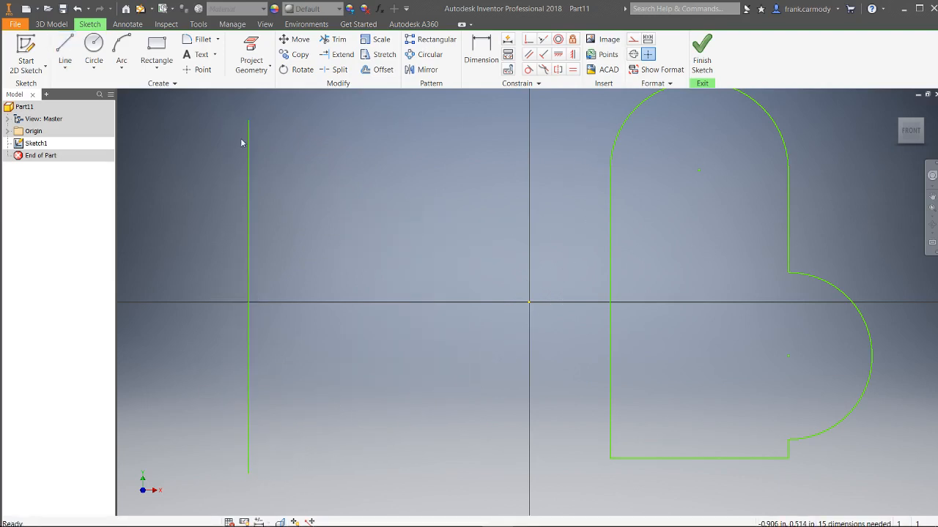
click(702, 62)
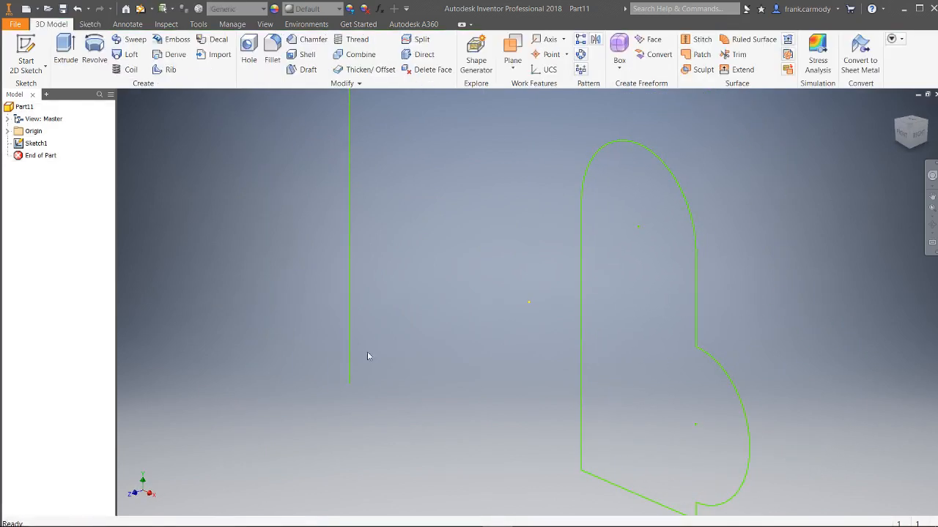
Start a Coil of the closed profile using the separate vertical line as its axis
click(131, 70)
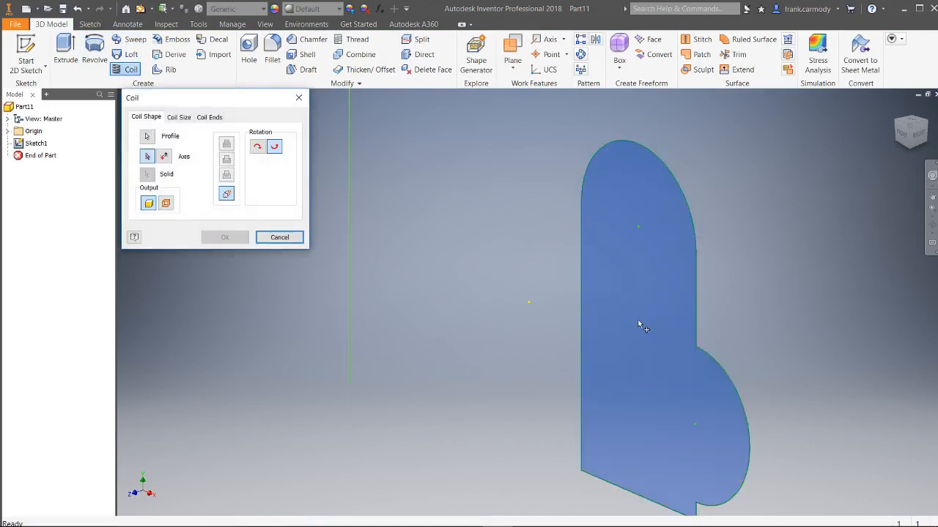
click(354, 211)
scroll(813, 288, down, 6)
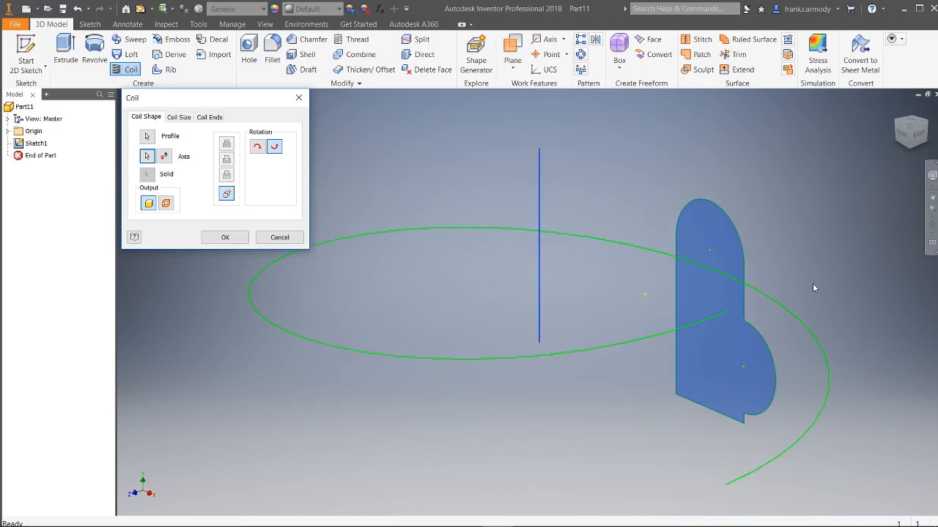
mouse_move(923, 123)
mouse_down()
mouse_move(889, 121)
mouse_move(906, 127)
mouse_up()
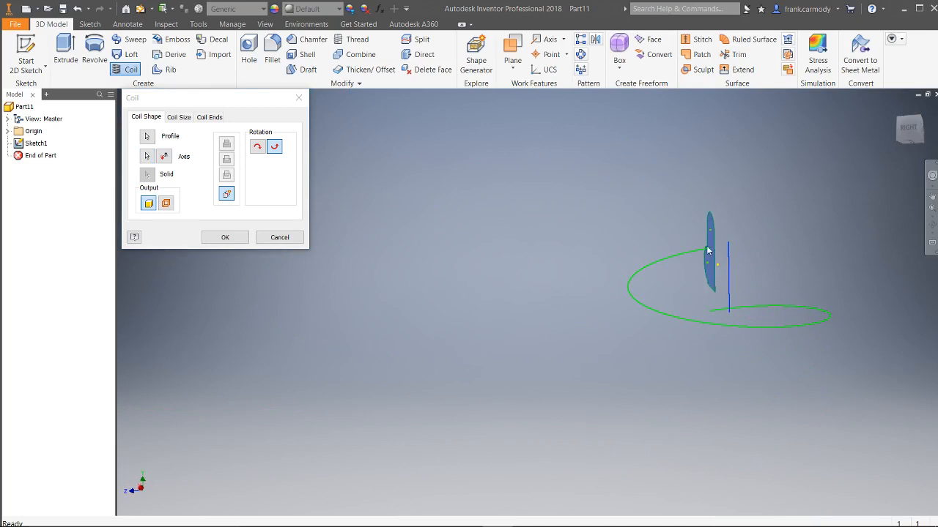
scroll(736, 290, up, 5)
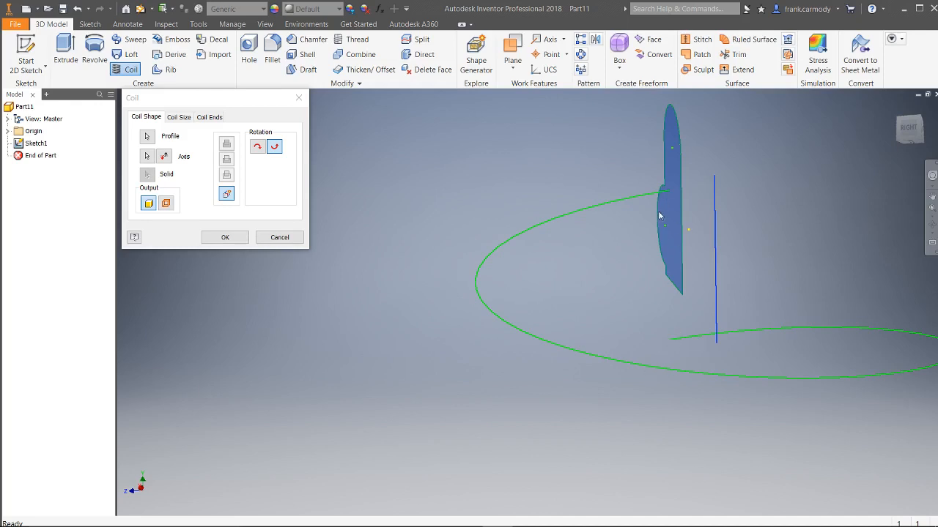
Set the coil's pitch to 2 in and its revolutions to 10
click(180, 119)
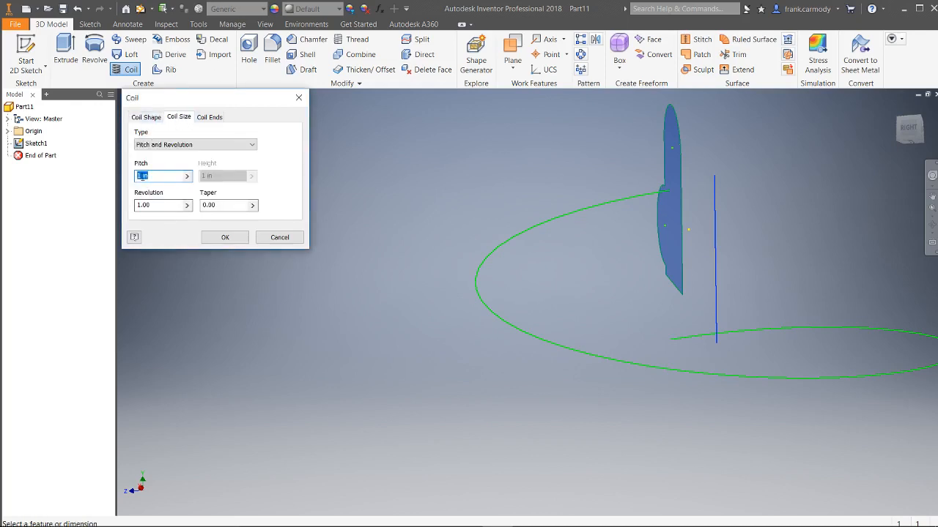
click(137, 176)
text(2)
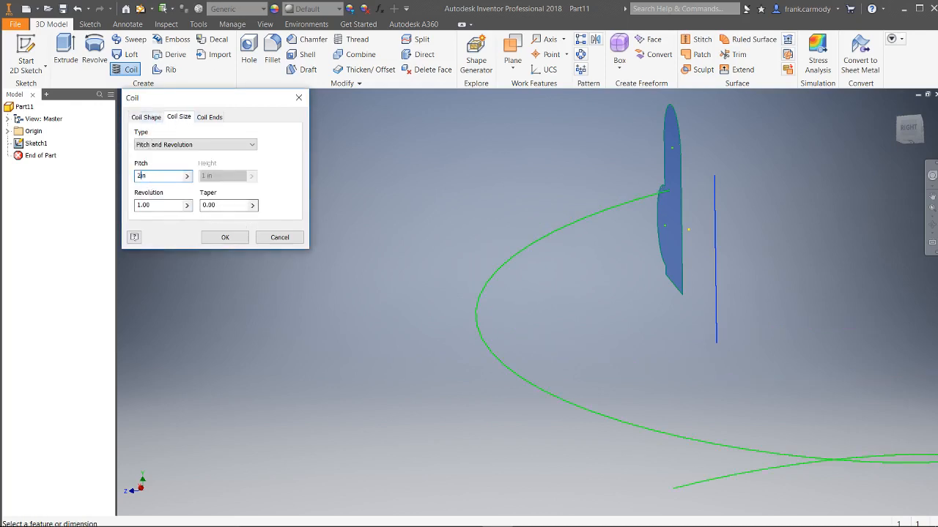
click(142, 207)
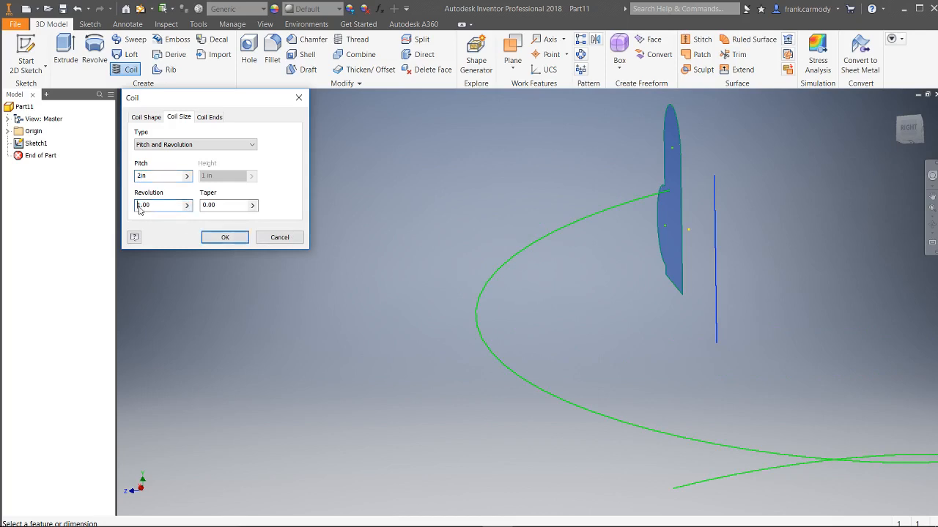
text(10)
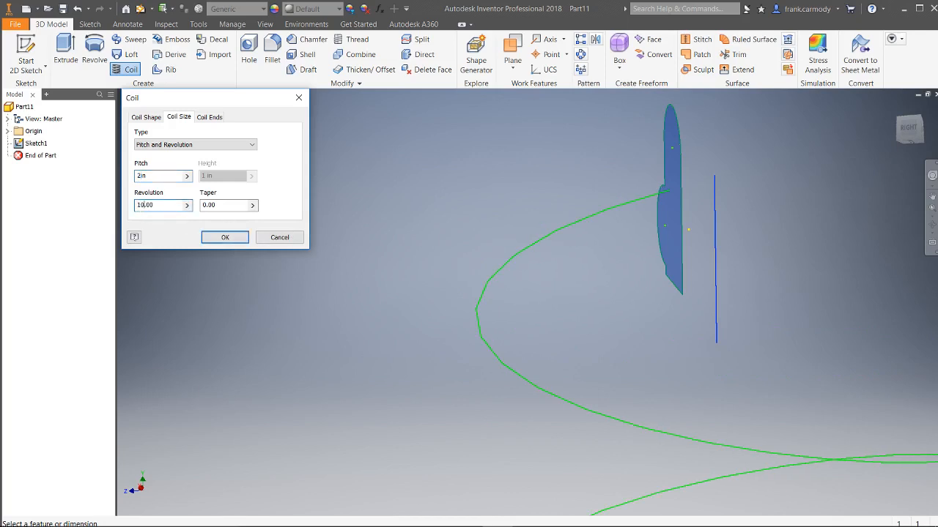
scroll(385, 317, down, 5)
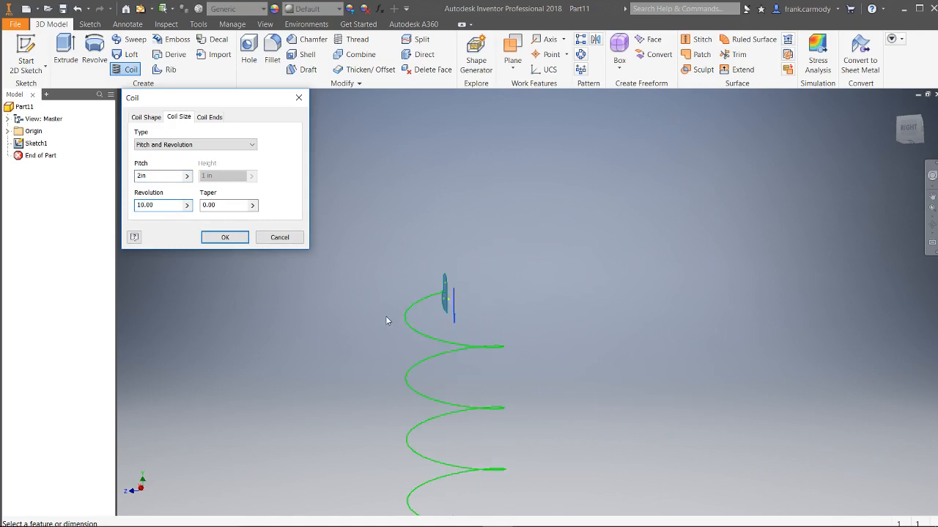
middle_drag(584, 311, 684, 176)
scroll(684, 232, down, 5)
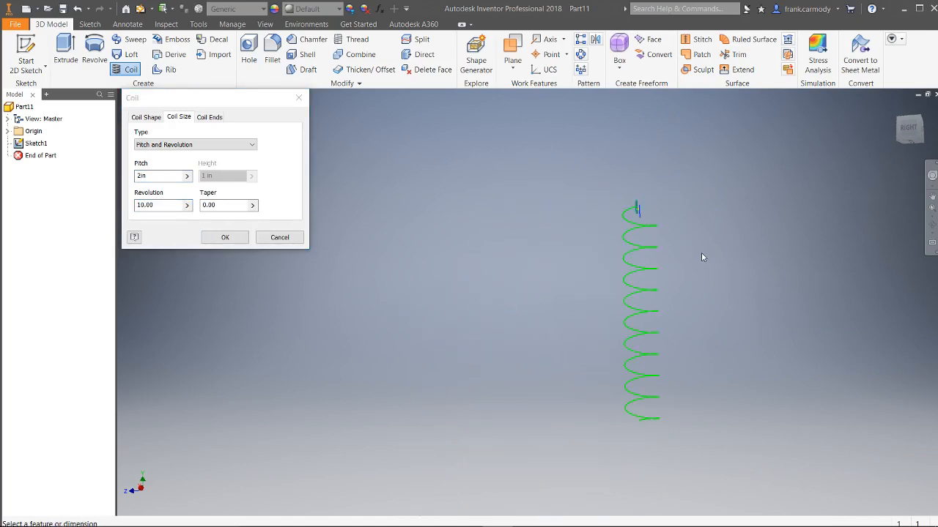
scroll(701, 253, up, 3)
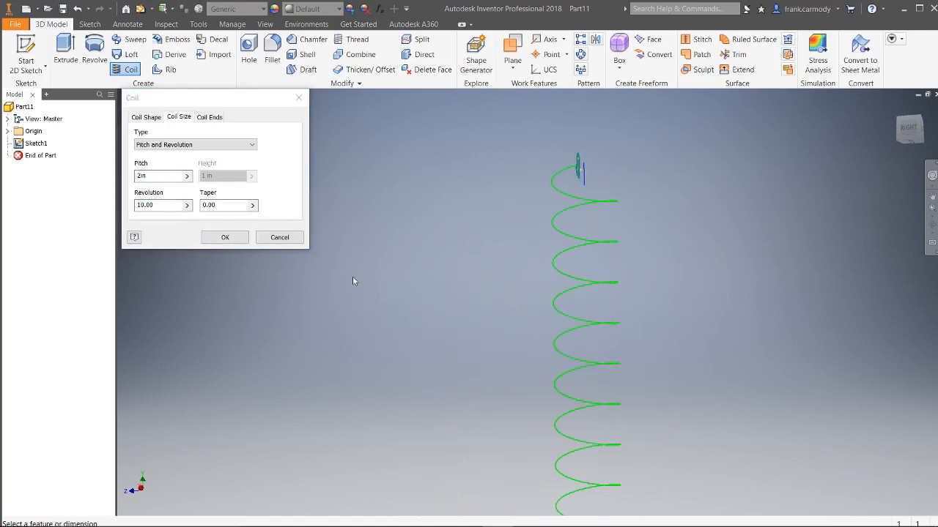
Set the coil's taper to 5
double_click(225, 205)
text(5)
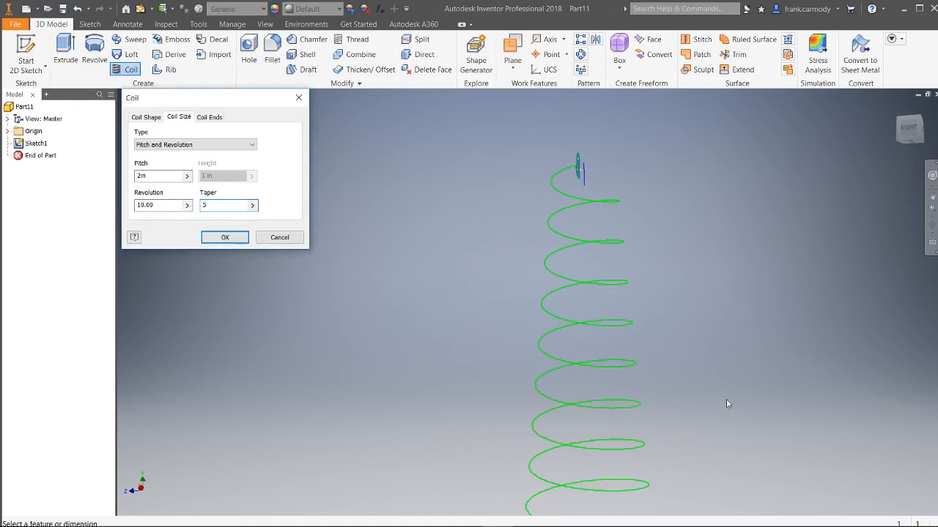
scroll(726, 399, down, 4)
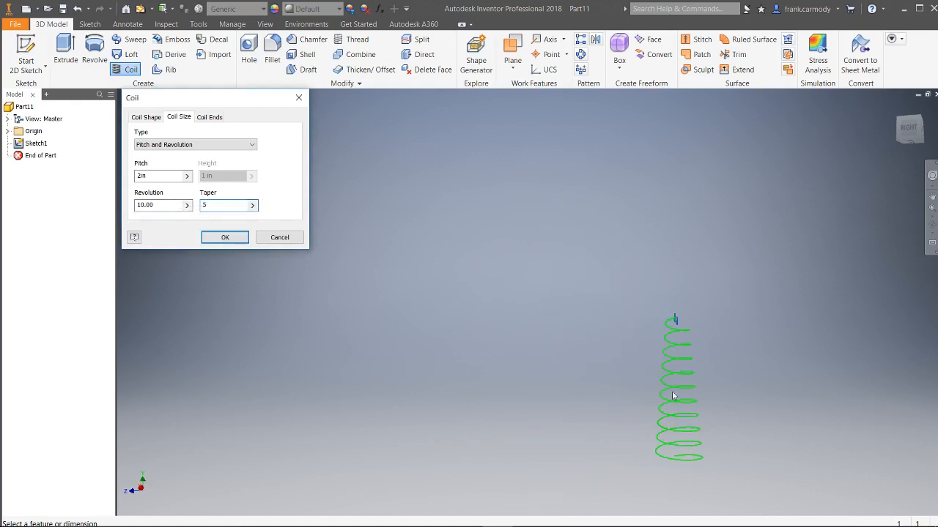
Try a coil taper of -10 and restore the taper to 5
text(-10)
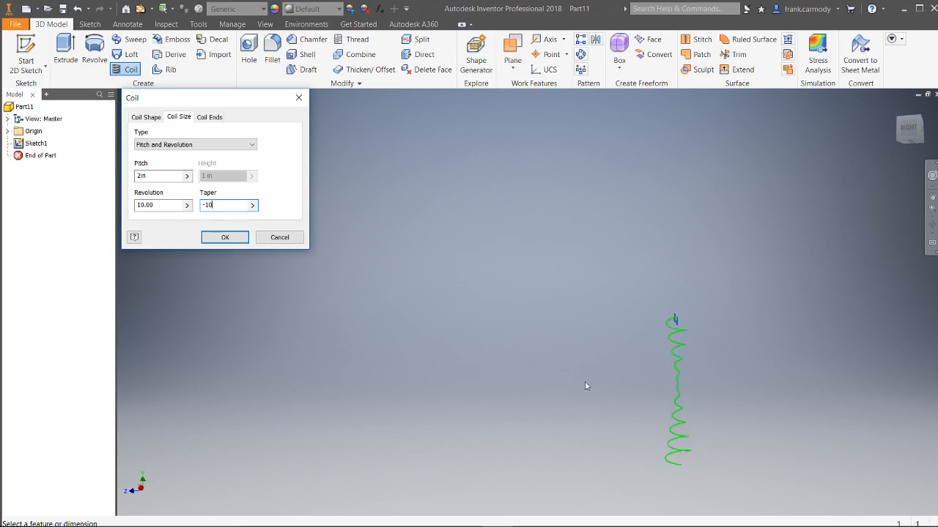
scroll(710, 389, up, 3)
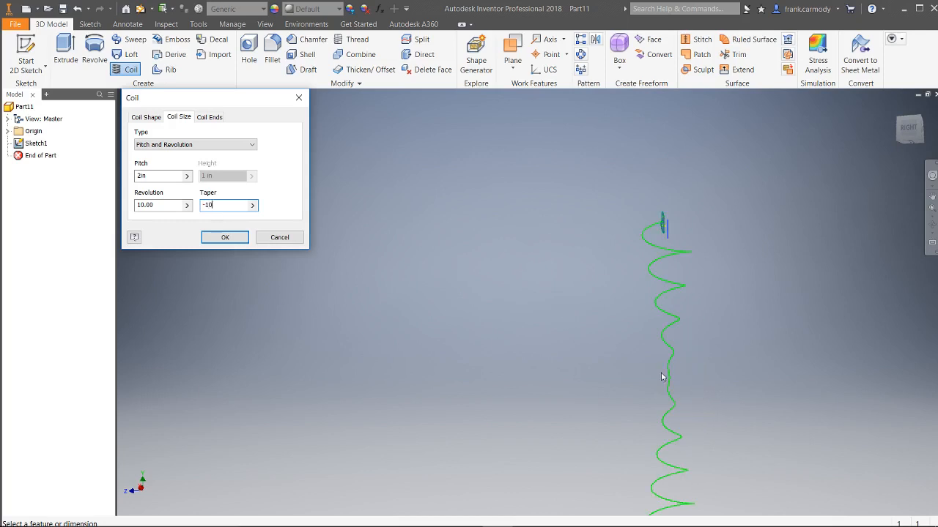
drag(222, 205, 133, 211)
text(5)
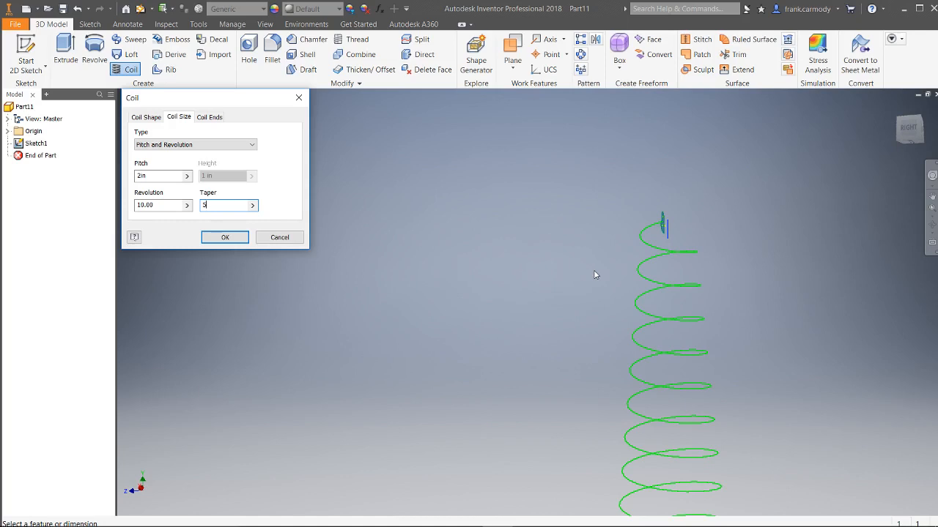
Change both the start and the end of the coil from Natural to Flat
click(212, 117)
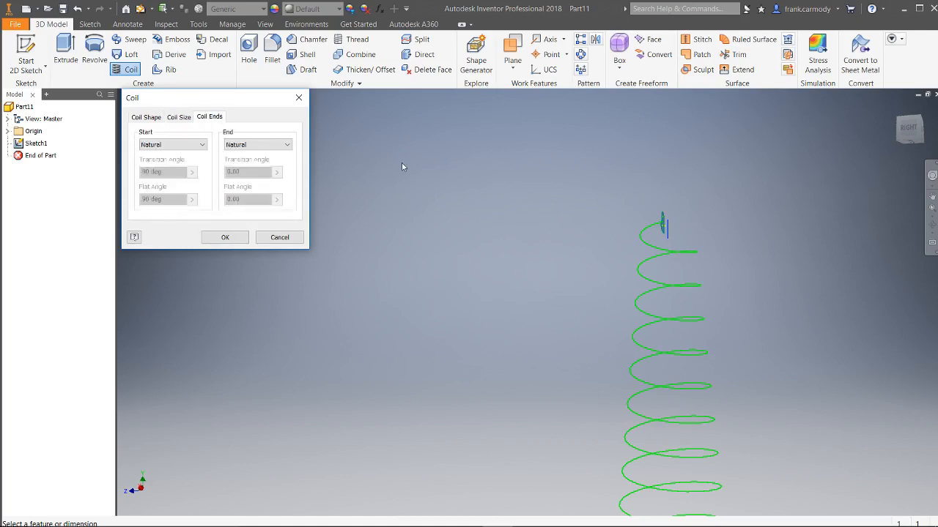
click(202, 145)
click(196, 163)
click(257, 145)
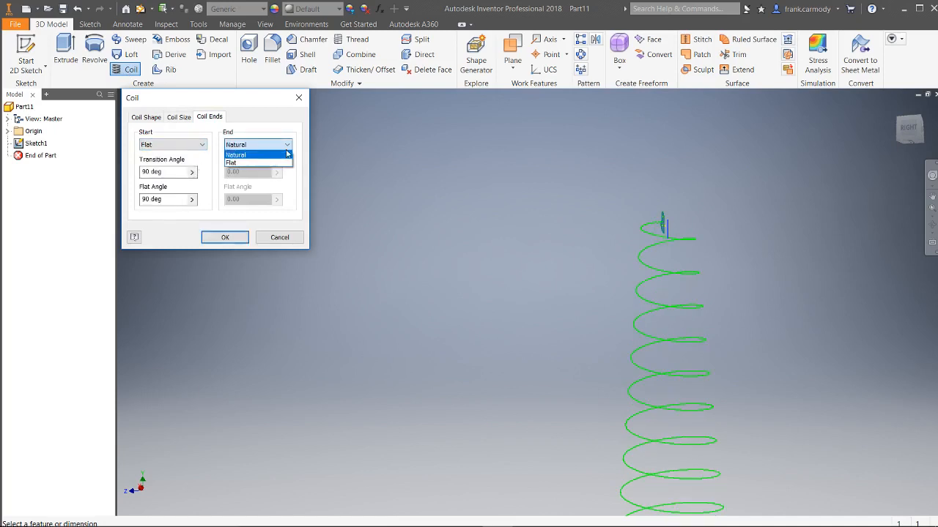
click(242, 162)
middle_drag(791, 340, 691, 161)
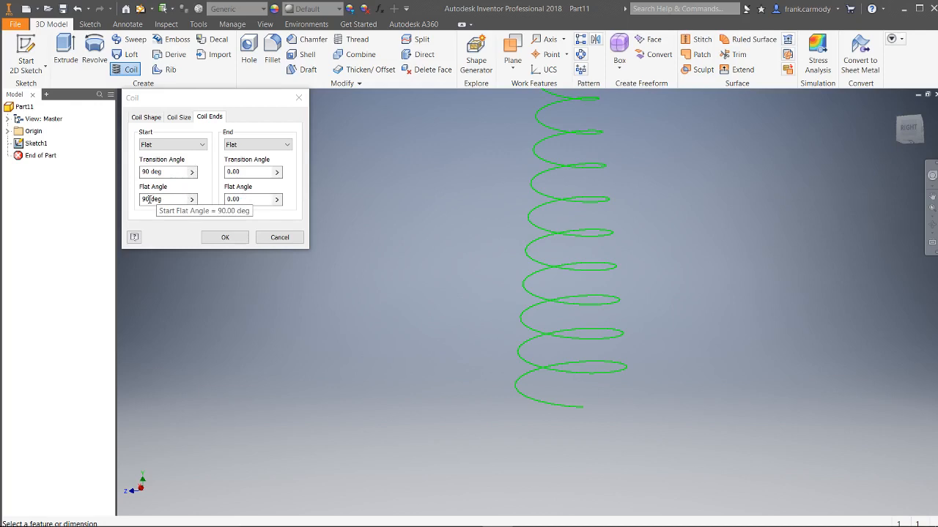
Create the coil, keeping the start flat angle at 90 deg
click(149, 200)
drag(151, 199, 103, 200)
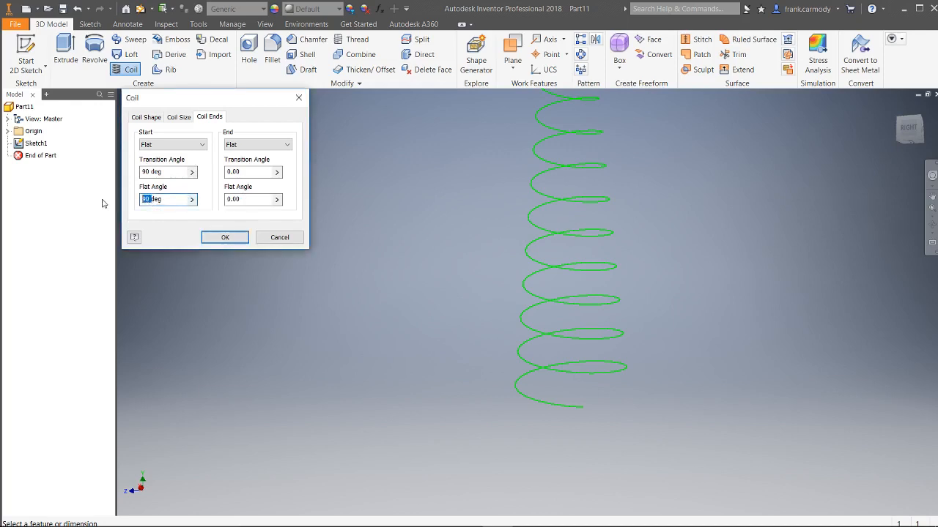
click(226, 239)
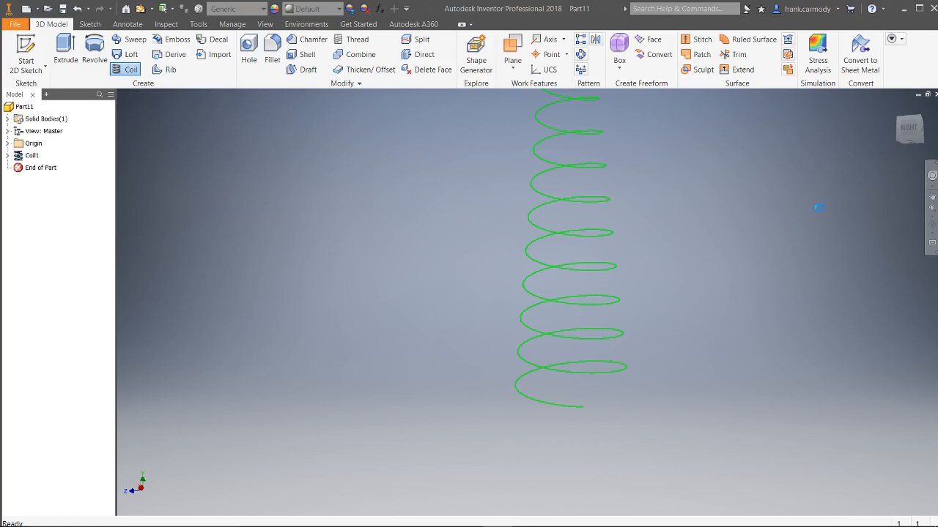
middle_drag(830, 228, 812, 320)
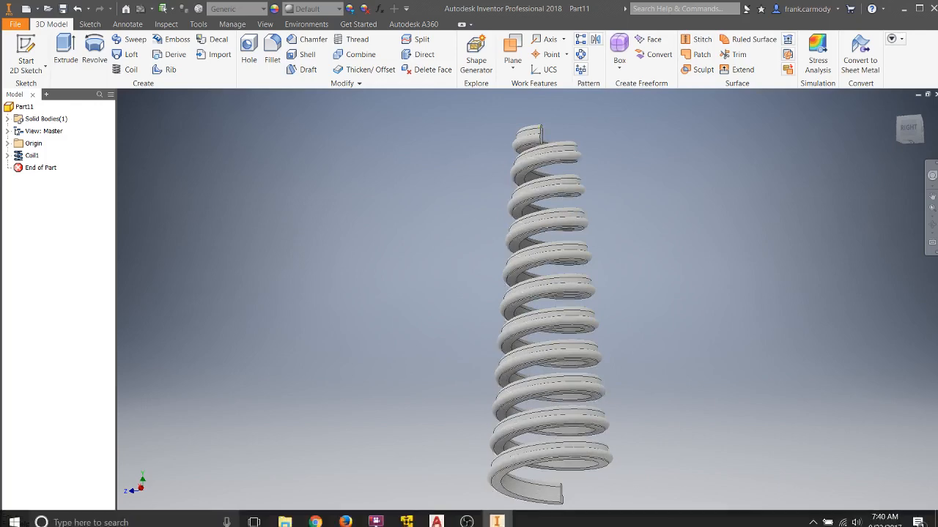
Reopen the finished coil feature and review its start and end transition and flat angles
double_click(32, 156)
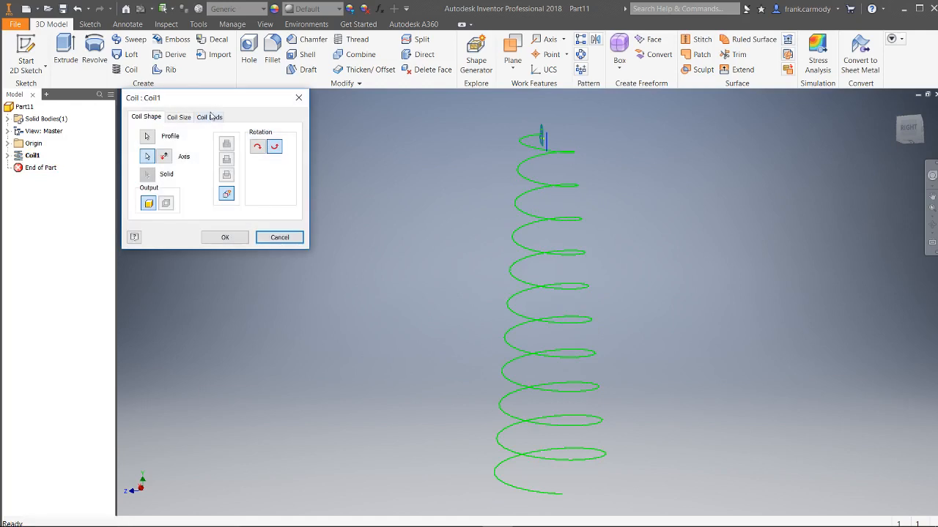
click(210, 116)
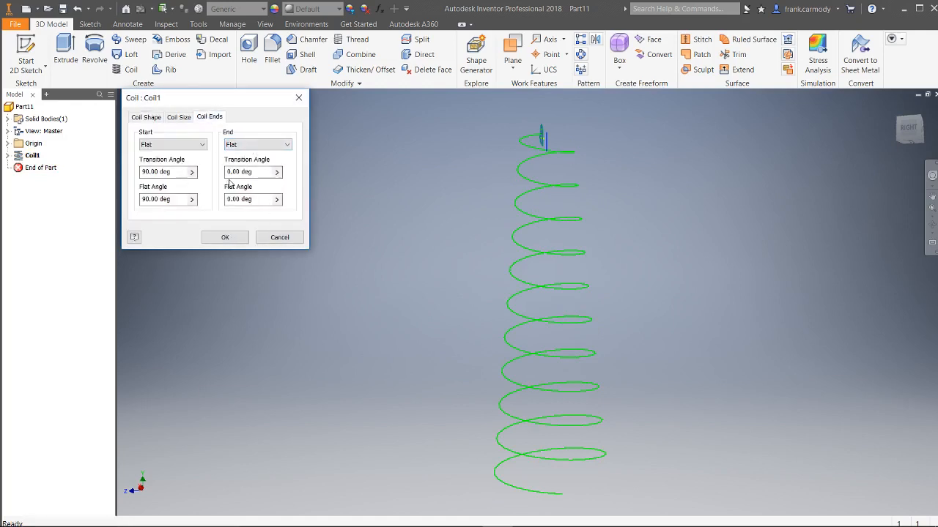
click(225, 236)
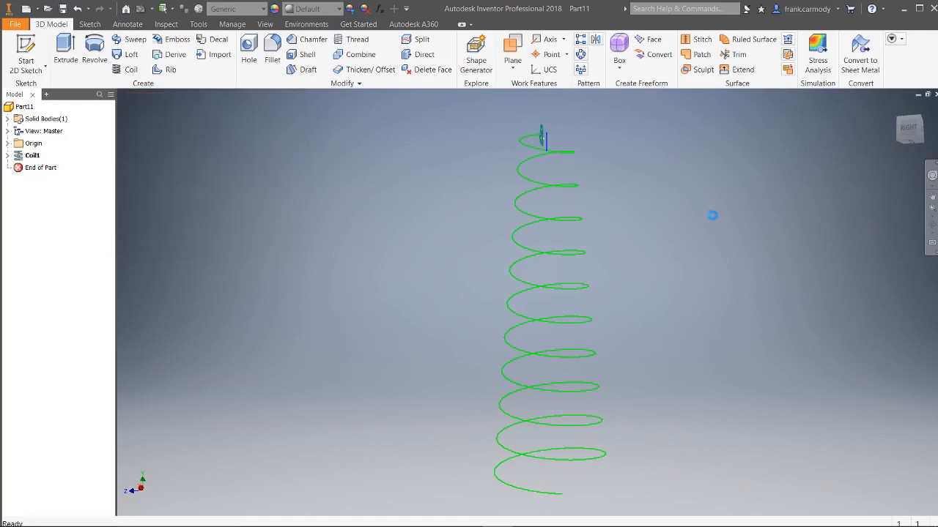
right_drag(634, 280, 788, 215)
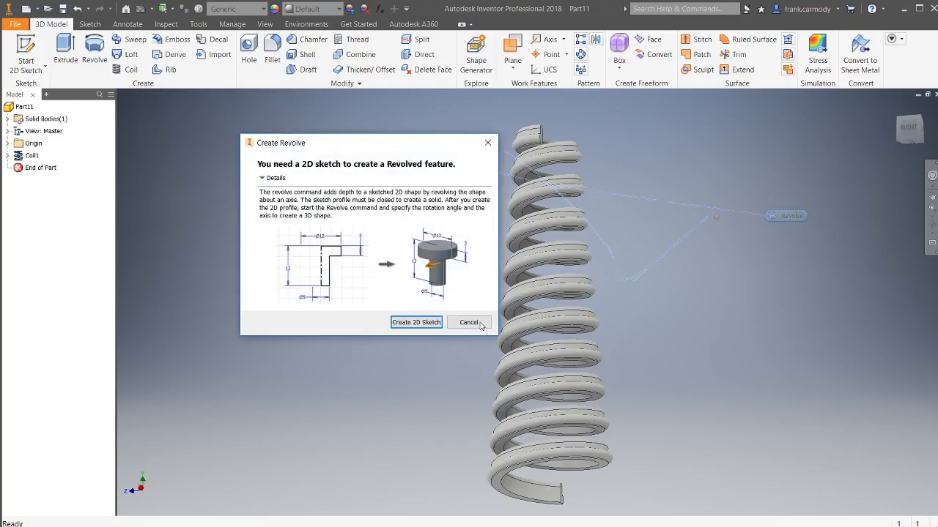
click(468, 322)
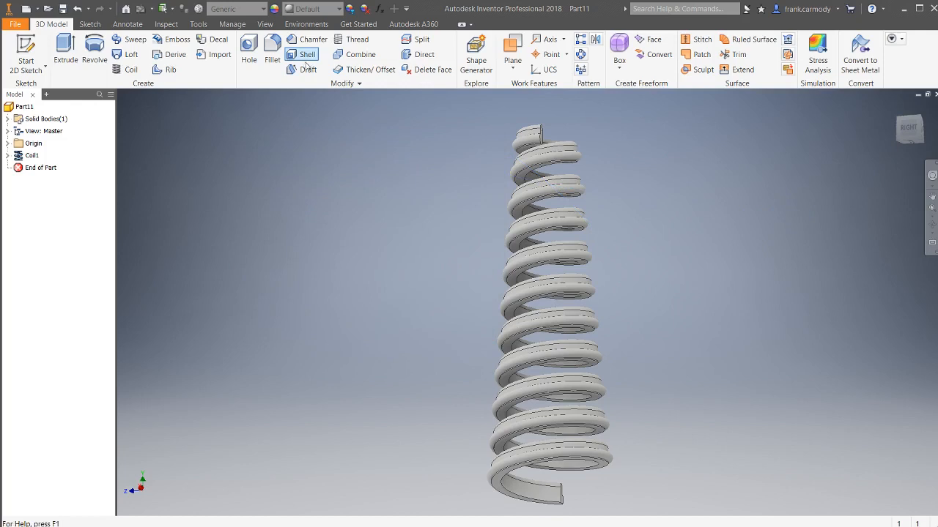
Apply the Glossy - Gold appearance to the coil part and inspect it from another angle
click(339, 9)
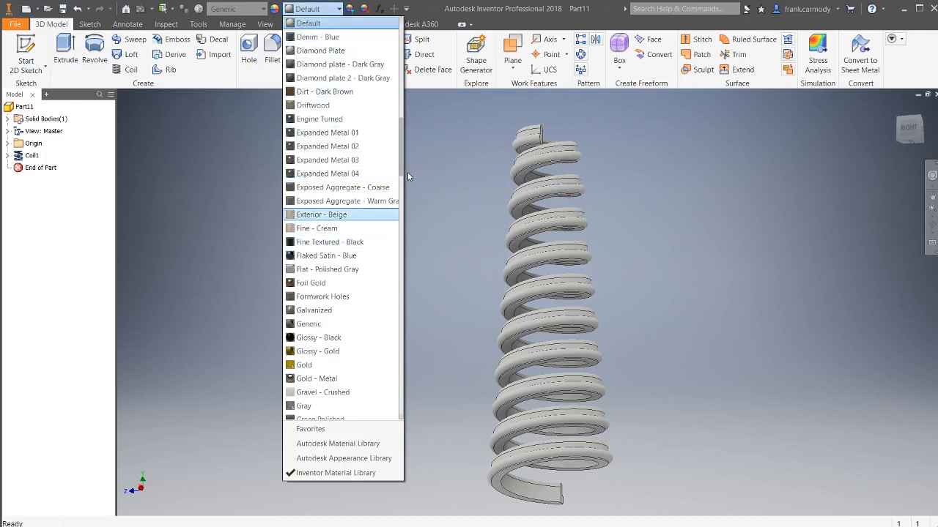
click(331, 352)
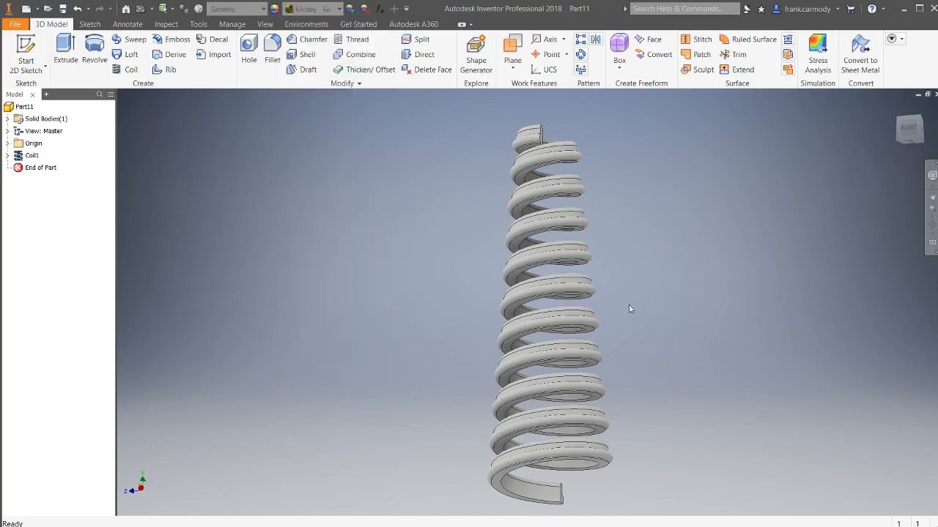
shift+middle_drag(547, 312, 548, 311)
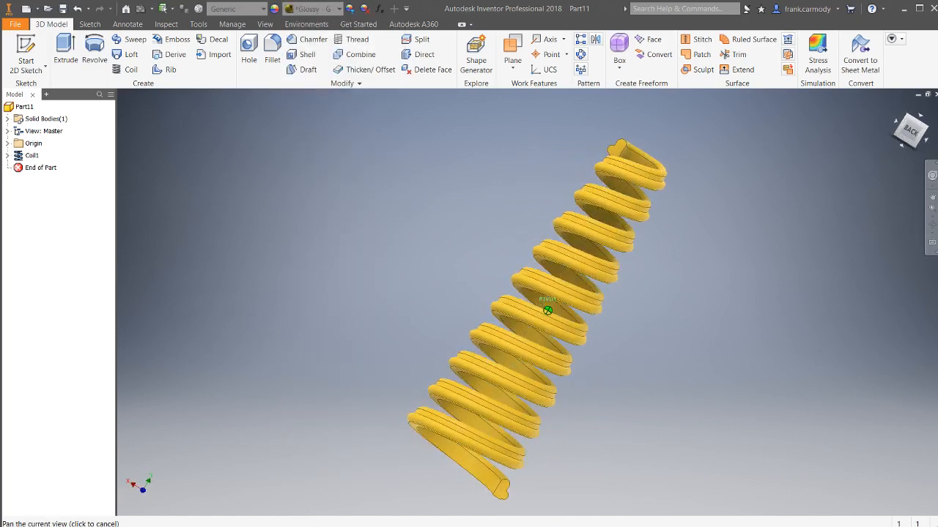